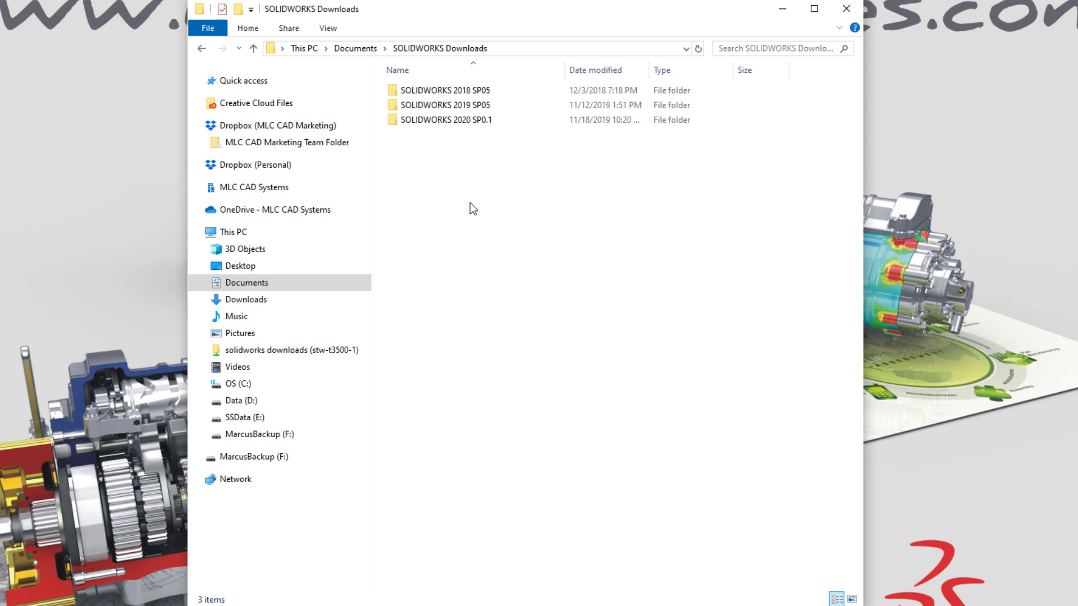
- Run setup.exe from the SOLIDWORKS 2020 SP0.1 download folder to launch the Installation Manager
{"action": "double_click", "coordinate": [467, 125]}
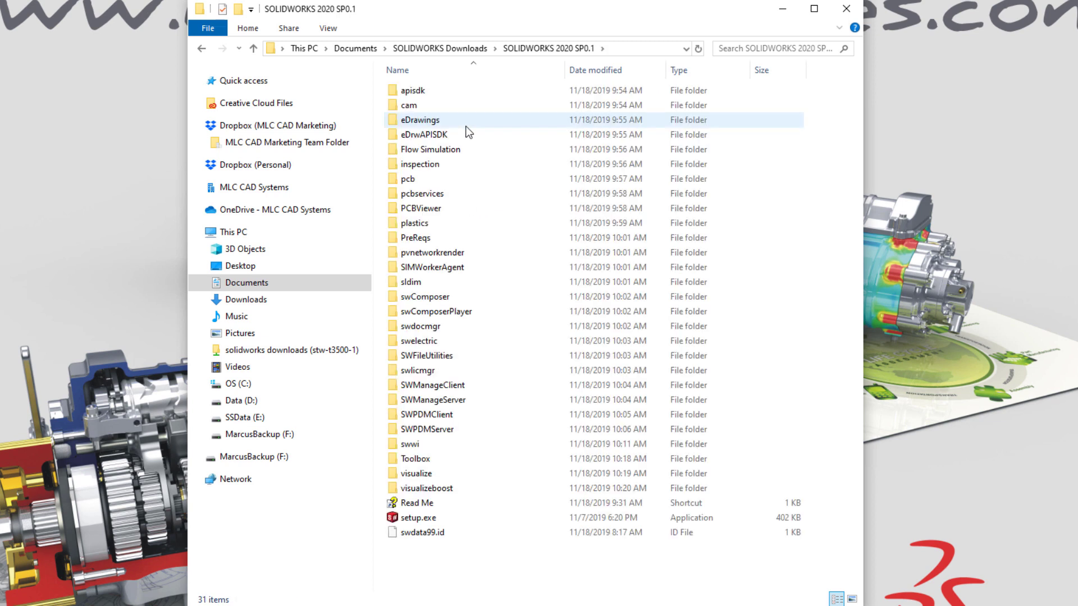
{"action": "left_click", "coordinate": [422, 520]}
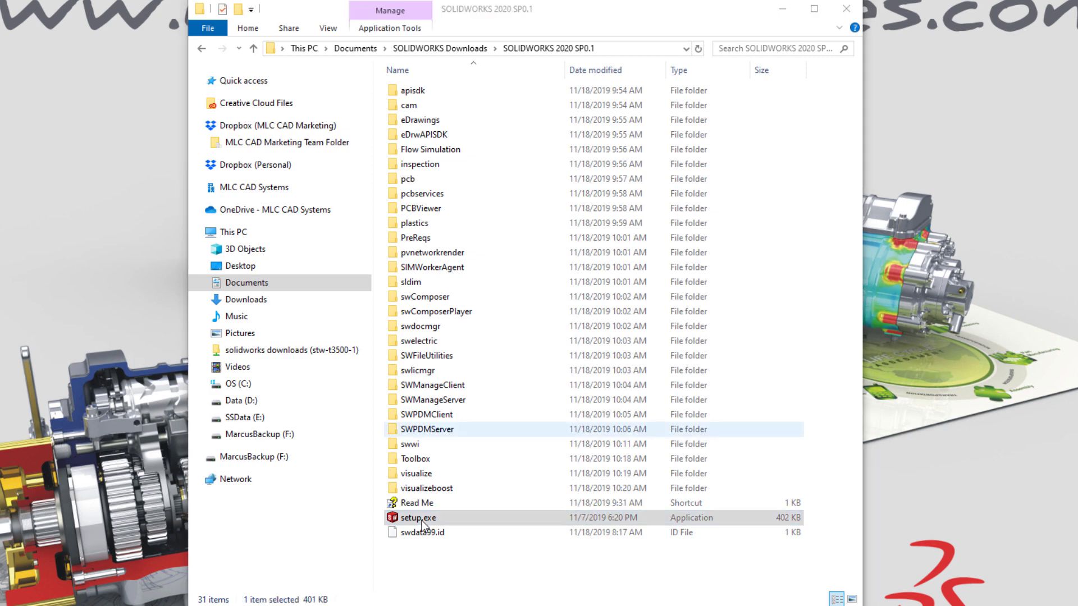
{"action": "double_click", "coordinate": [422, 520]}
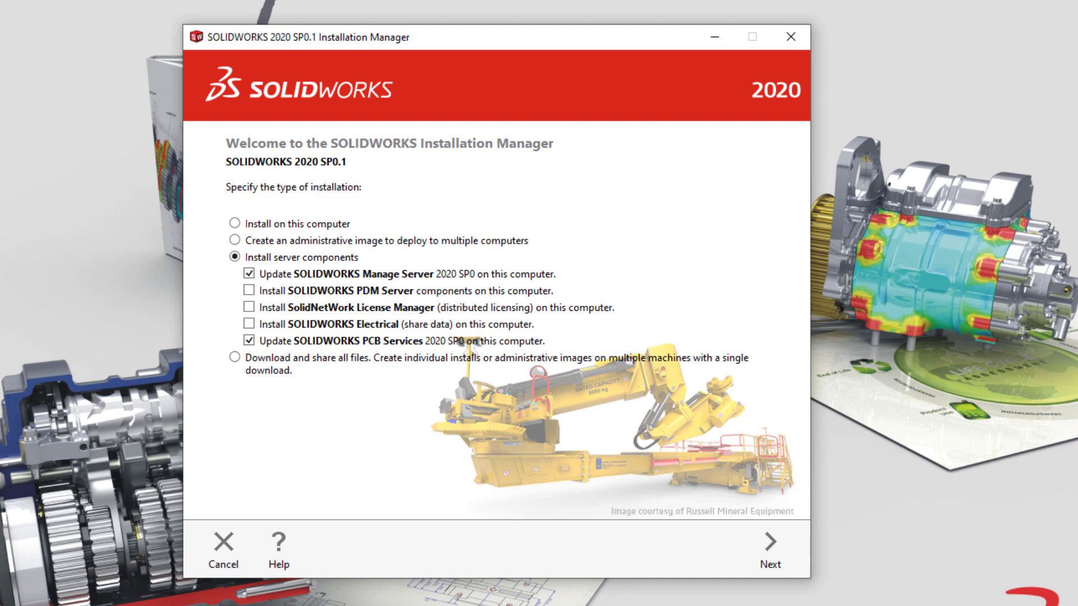
- Choose to install on this computer and paste the serial number into the serial boxes
{"action": "left_click", "coordinate": [233, 222]}
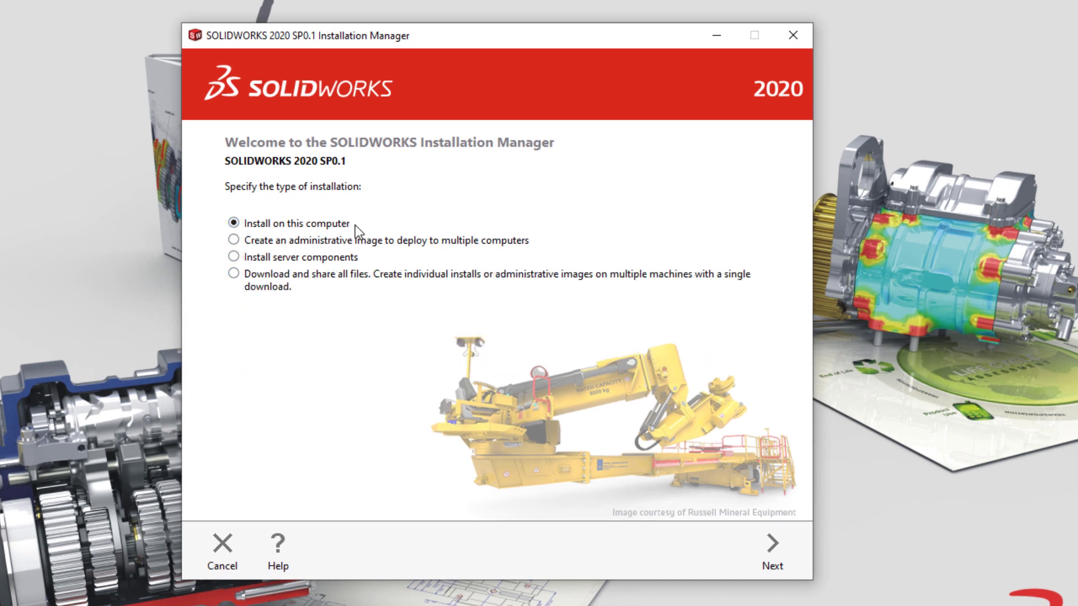
{"action": "left_click", "coordinate": [771, 547]}
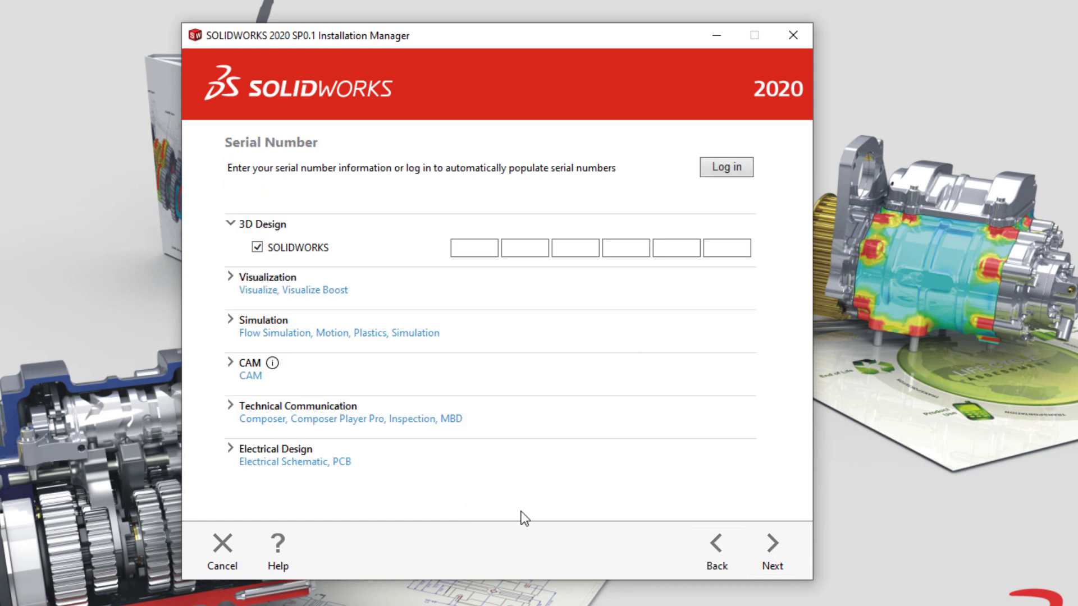
{"action": "left_click", "coordinate": [476, 248]}
{"action": "key", "text": "ctrl+v"}
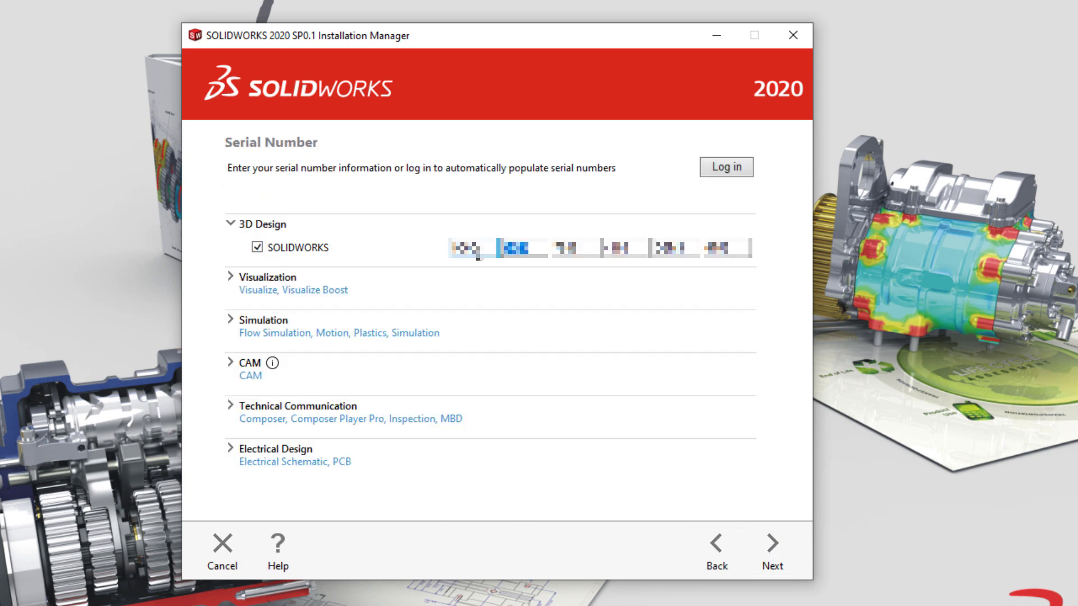
- Expand and collapse the Visualization and Simulation product groups to check their serial fields
{"action": "left_click", "coordinate": [231, 277]}
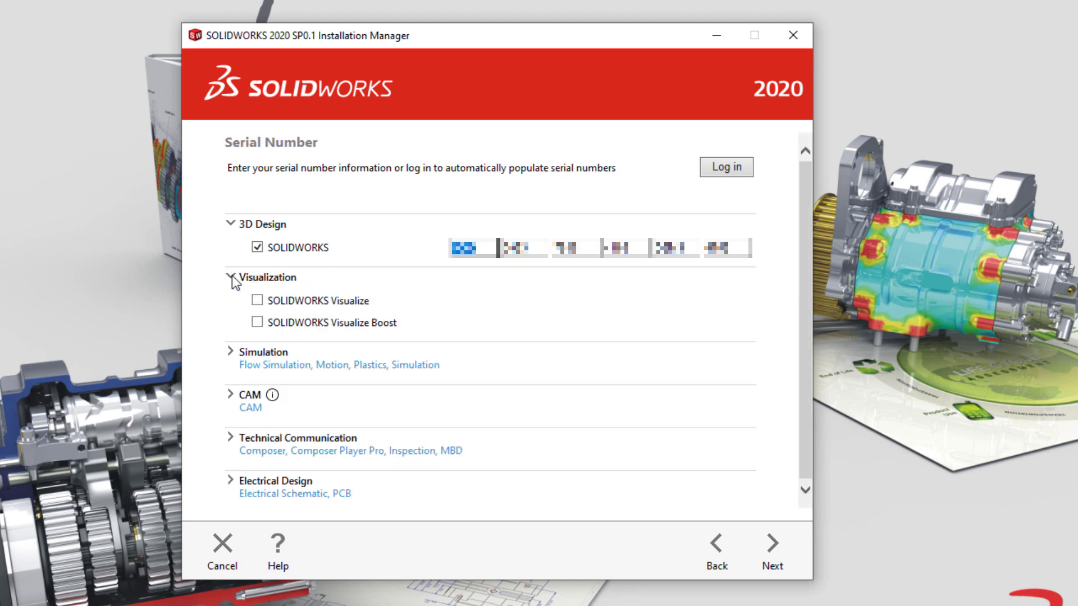
{"action": "left_click", "coordinate": [231, 277]}
{"action": "left_click", "coordinate": [230, 321]}
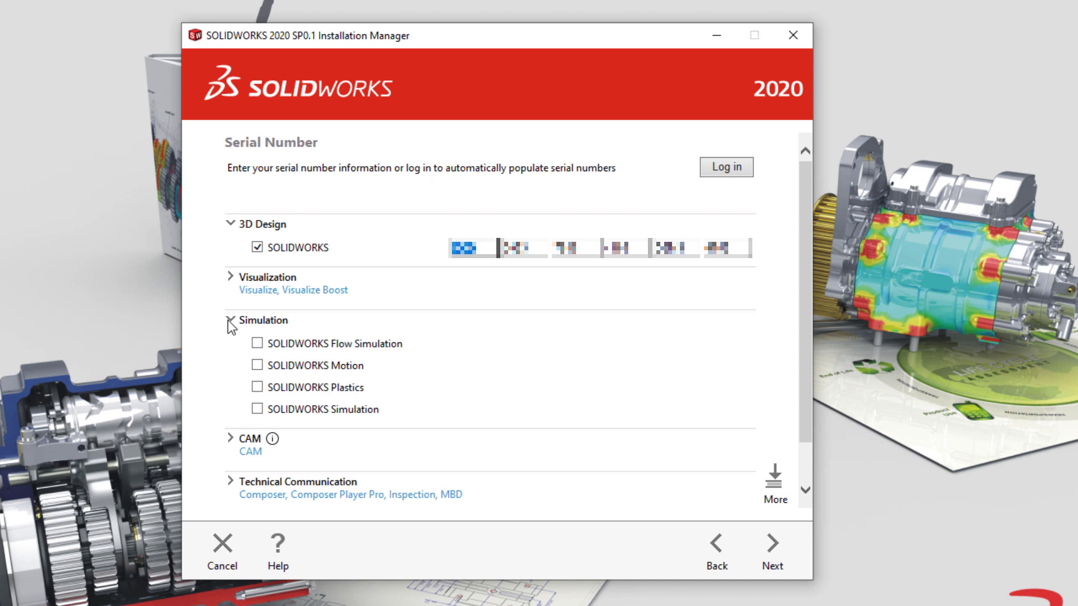
{"action": "left_click", "coordinate": [230, 321]}
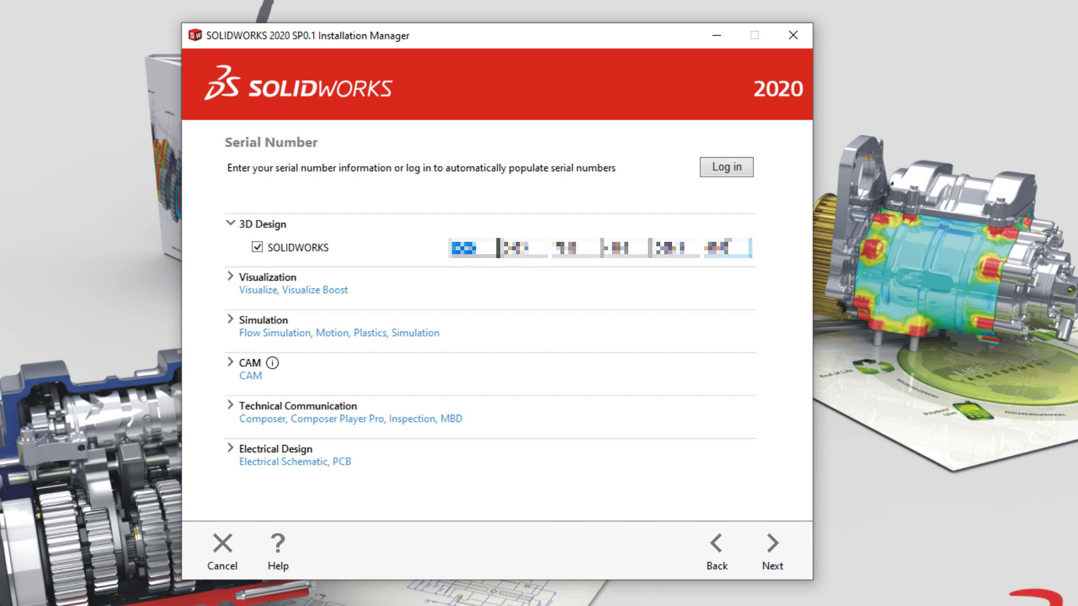
- Correct the entry in the last serial number box, removing the stray character
{"action": "left_click", "coordinate": [737, 253]}
{"action": "left_click", "coordinate": [737, 253]}
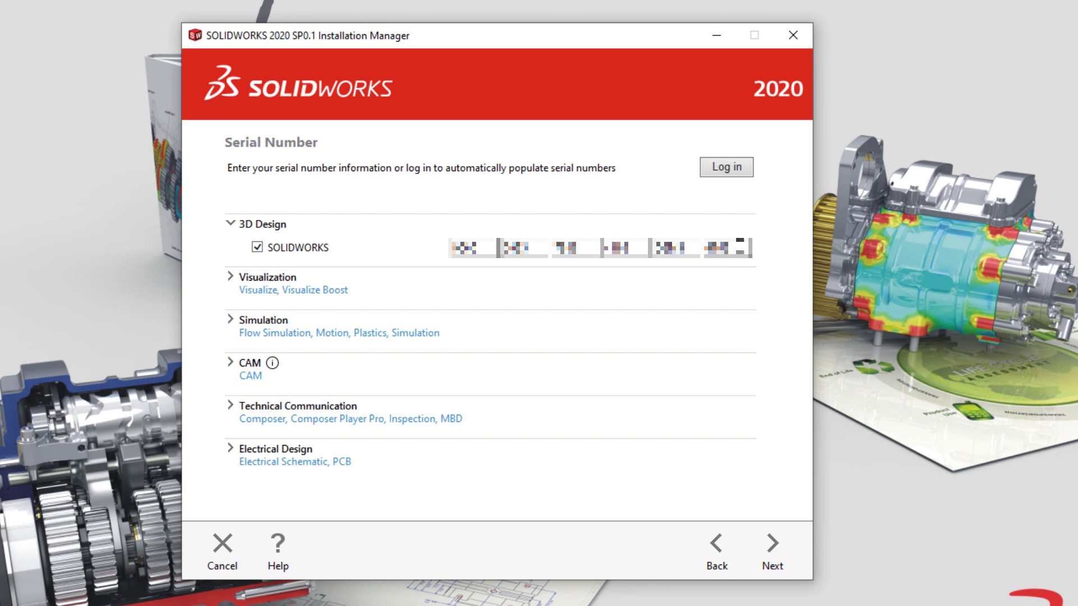
{"action": "type", "text": "1"}
{"action": "key", "text": "BackSpace"}
{"action": "key", "text": "BackSpace"}
- Dismiss the SOLIDWORKS account sign-in without logging in and continue past the serial page
{"action": "left_click", "coordinate": [726, 167]}
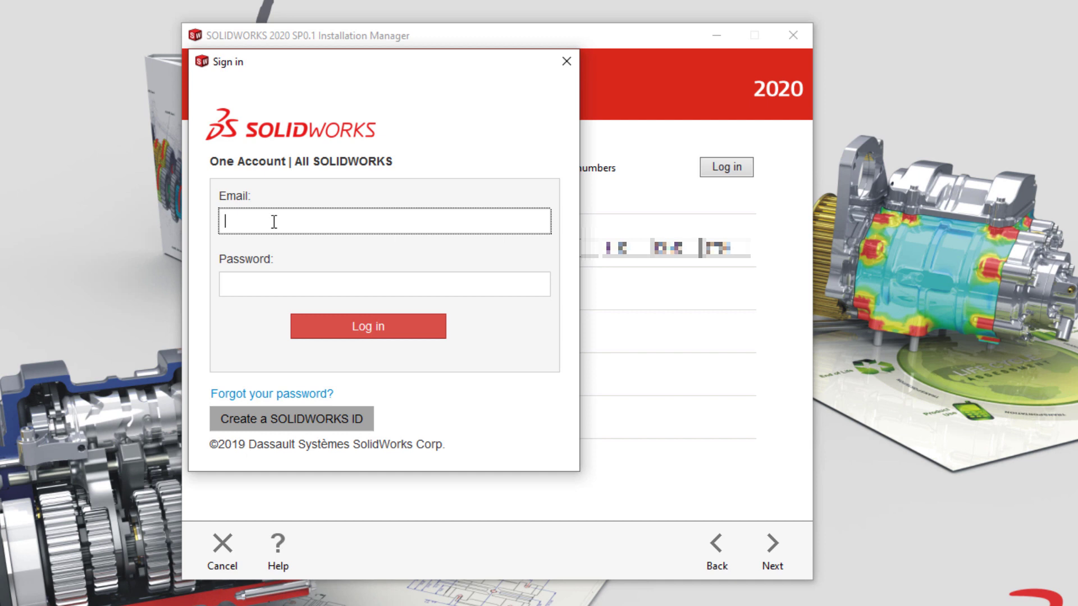
{"action": "left_click", "coordinate": [566, 62]}
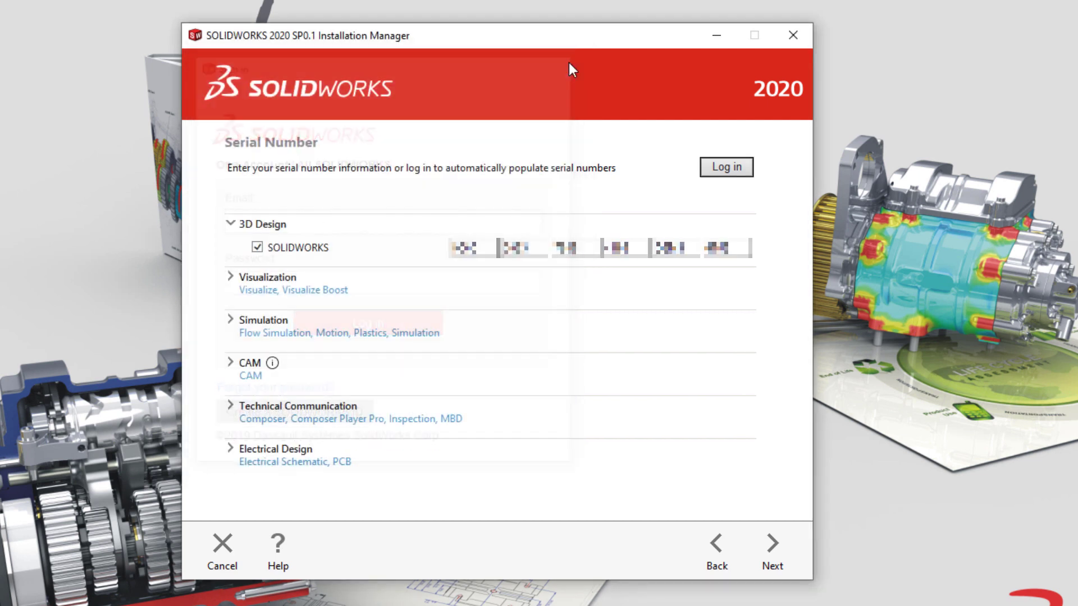
{"action": "left_click", "coordinate": [782, 546]}
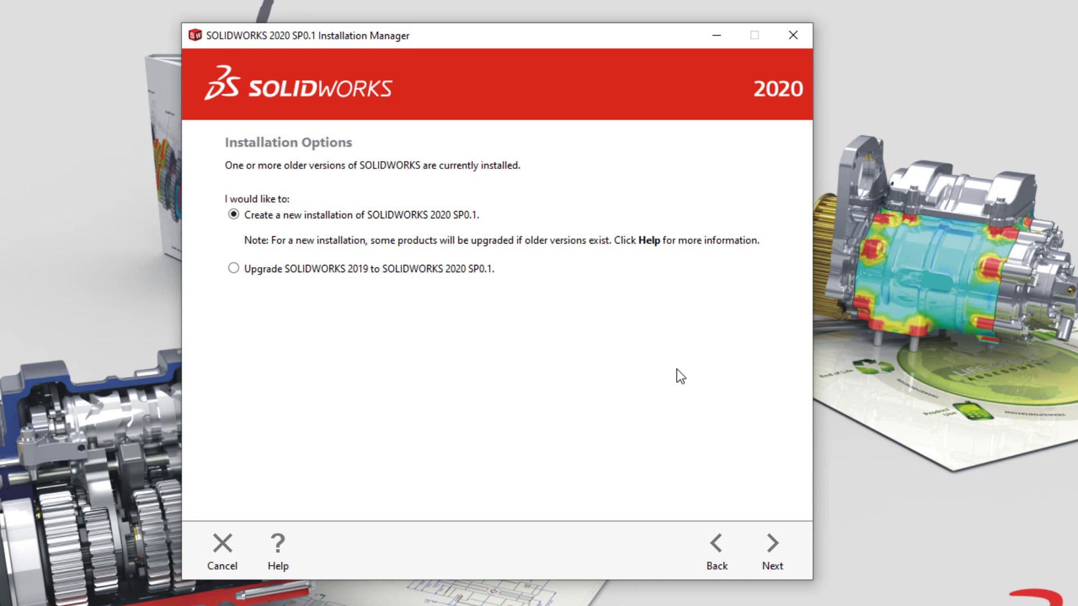
- Keep 'Create a new installation of SOLIDWORKS 2020 SP0.1' and advance to the Summary page
{"action": "left_click", "coordinate": [782, 560]}
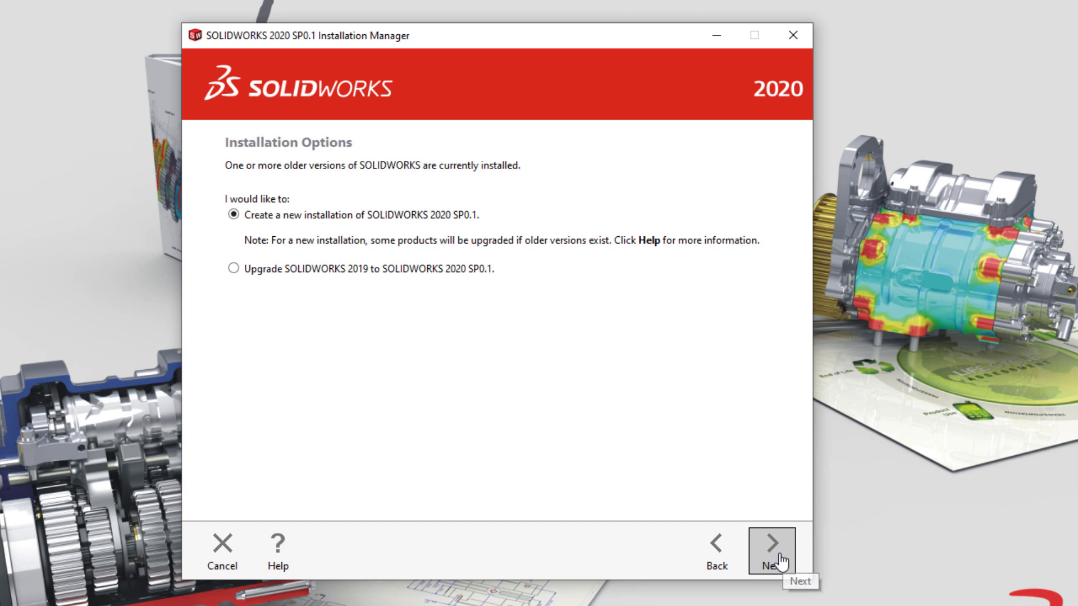
{"action": "left_click", "coordinate": [782, 560]}
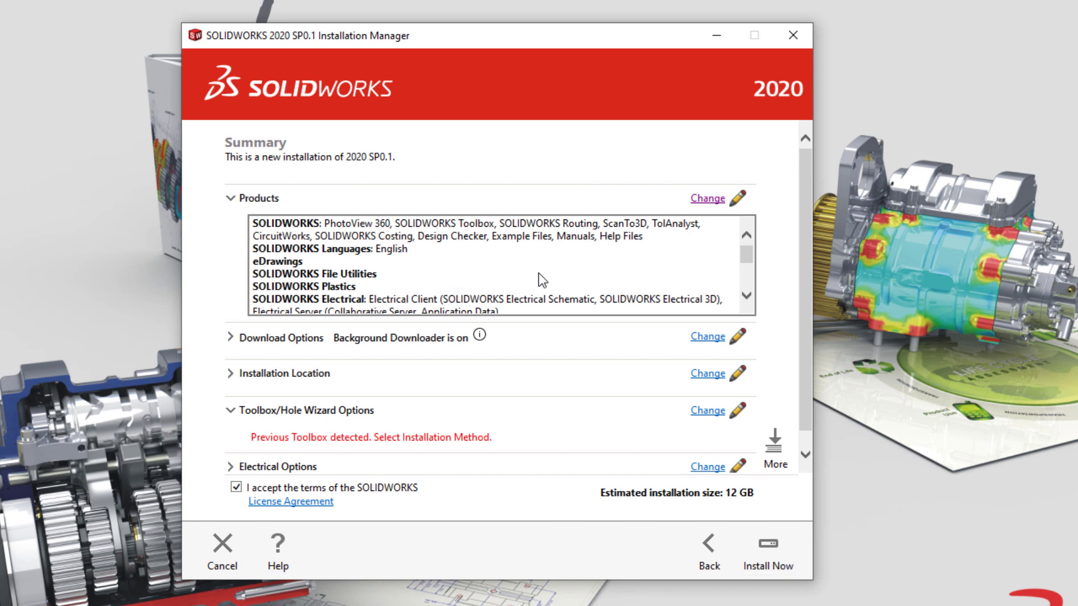
{"action": "scroll", "coordinate": [562, 275], "scroll_direction": "down", "scroll_amount": 3}
{"action": "scroll", "coordinate": [674, 258], "scroll_direction": "up", "scroll_amount": 3}
{"action": "left_click", "coordinate": [702, 199]}
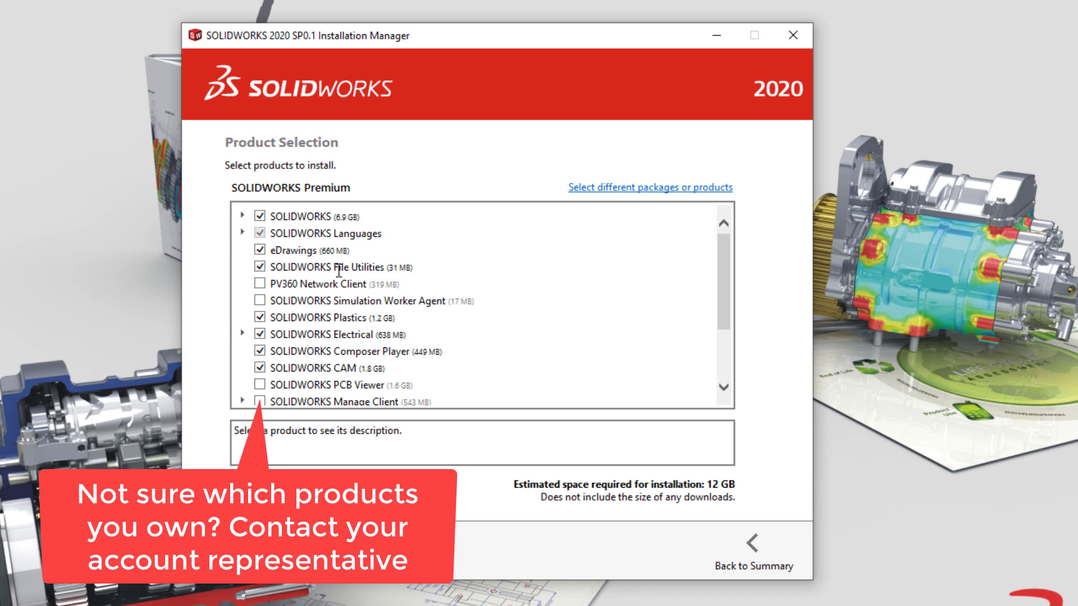
{"action": "scroll", "coordinate": [338, 277], "scroll_direction": "down", "scroll_amount": 1}
{"action": "scroll", "coordinate": [547, 355], "scroll_direction": "down", "scroll_amount": 2}
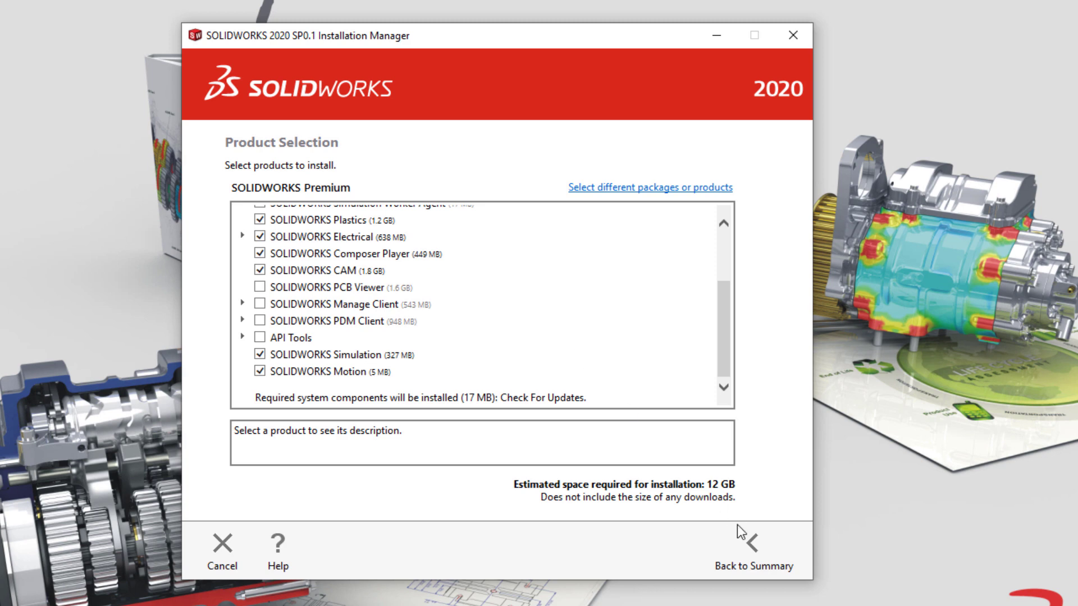
{"action": "left_click", "coordinate": [753, 547]}
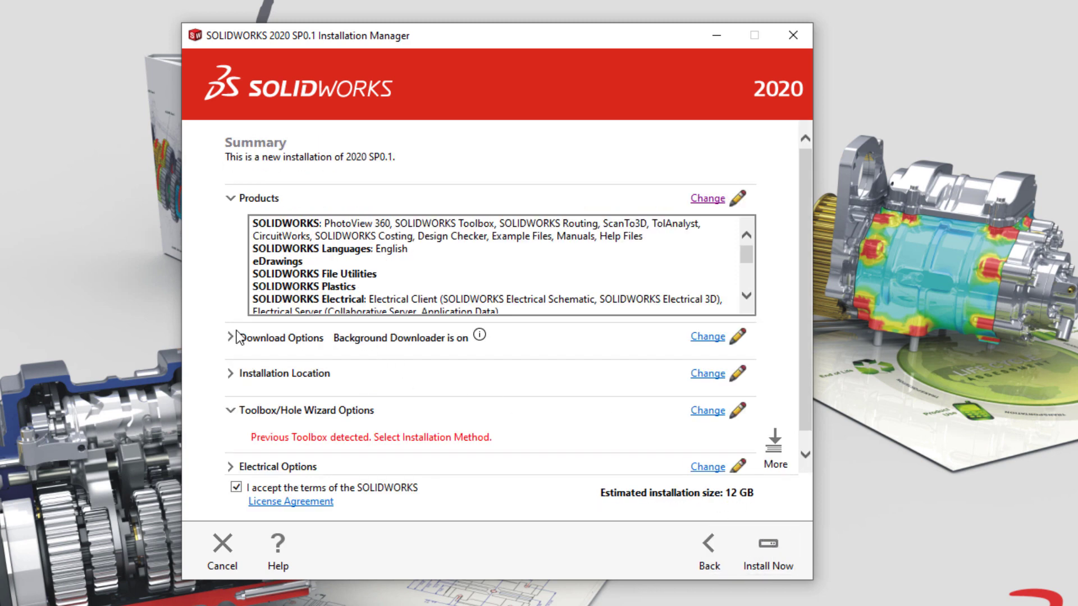
- Expand the Download Options, Installation Location and Electrical Options details for review
{"action": "left_click", "coordinate": [230, 338]}
{"action": "left_click", "coordinate": [230, 410]}
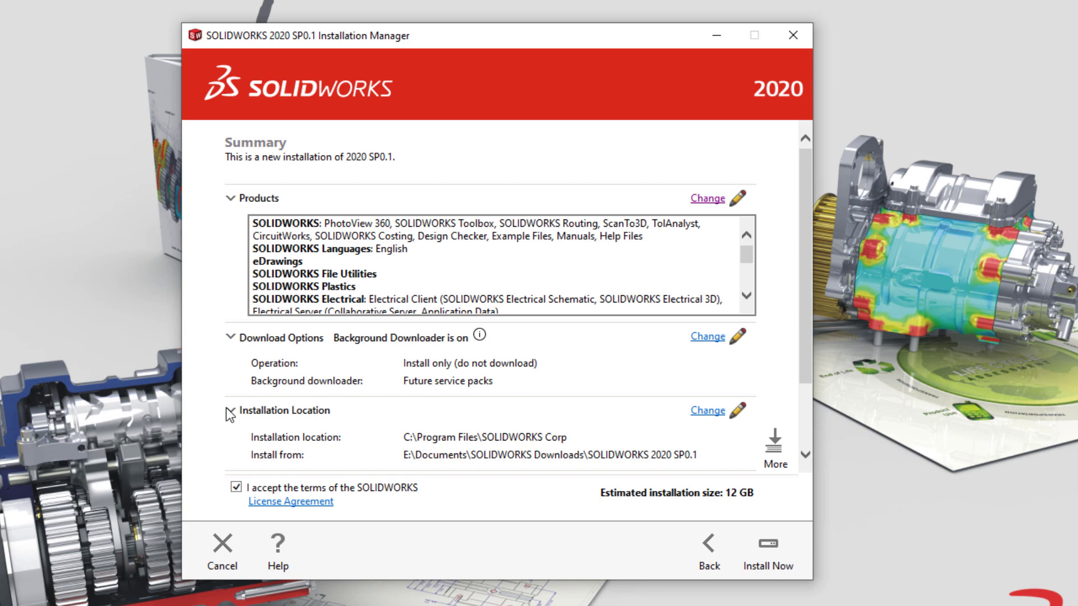
{"action": "scroll", "coordinate": [228, 412], "scroll_direction": "down", "scroll_amount": 2}
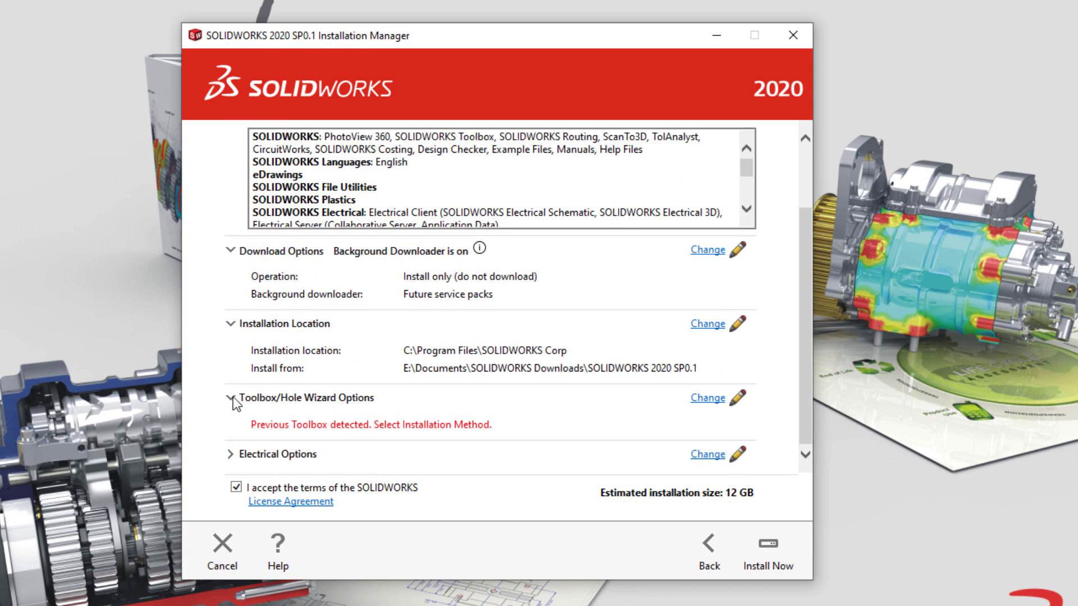
{"action": "left_click", "coordinate": [230, 454]}
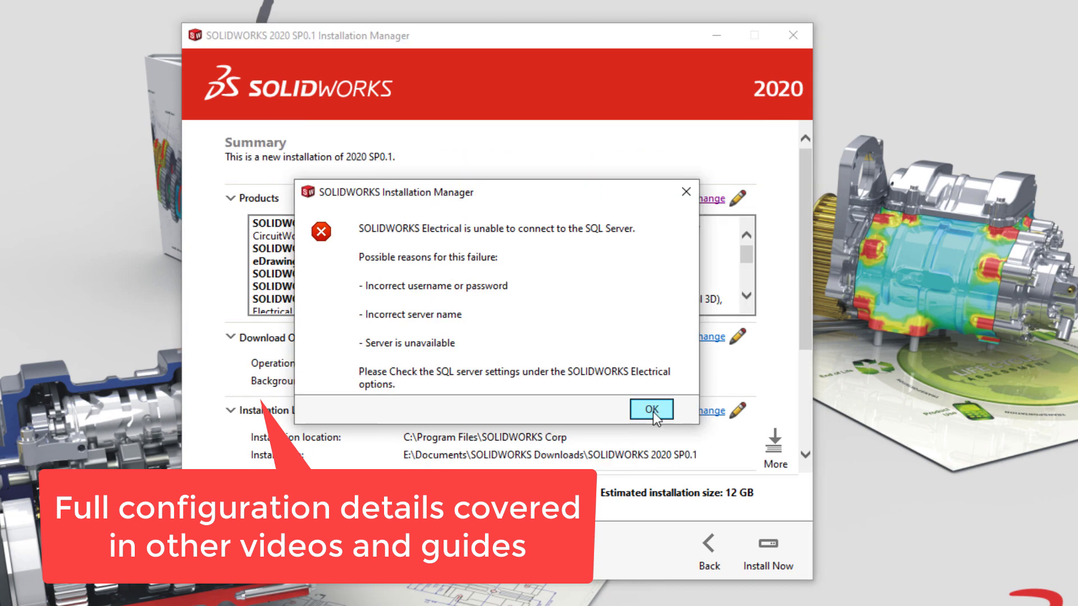
- Set localhost as the Electrical SQL server and start installing SOLIDWORKS 2020 SP0.1
{"action": "left_click", "coordinate": [652, 412]}
{"action": "left_click", "coordinate": [708, 400]}
{"action": "left_click", "coordinate": [446, 326]}
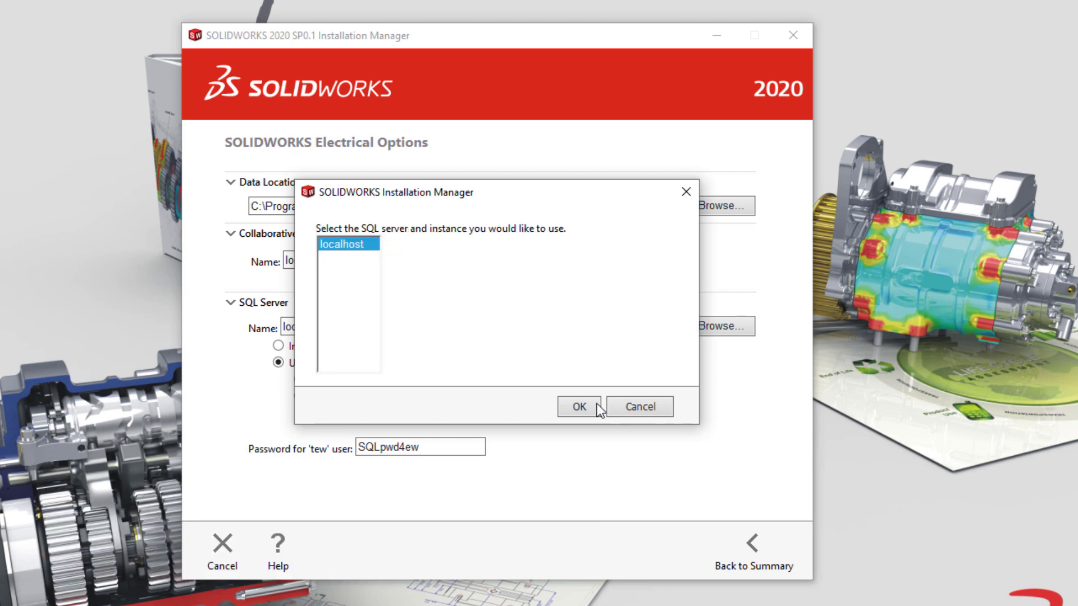
{"action": "left_click", "coordinate": [597, 404]}
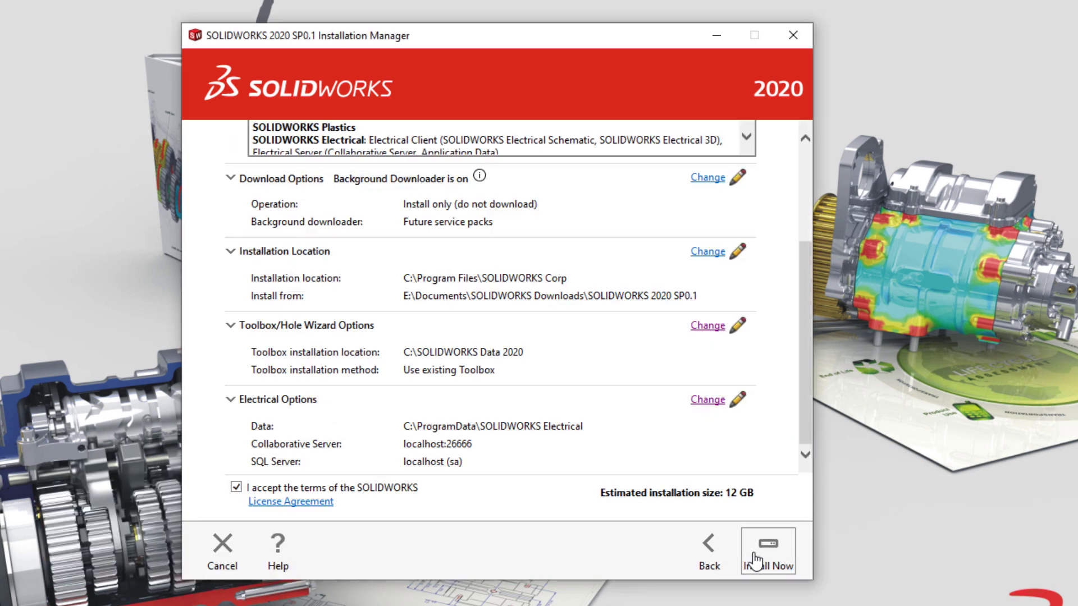
{"action": "left_click", "coordinate": [762, 561]}
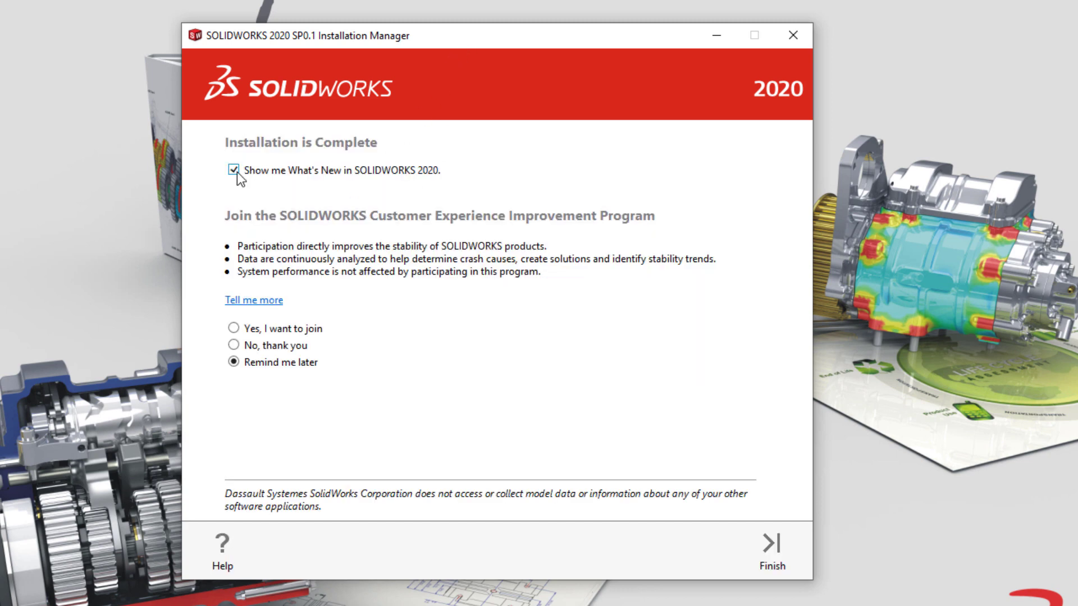
- Opt in with 'Yes, I want to join' the Customer Experience Improvement Program
{"action": "left_click", "coordinate": [234, 328]}
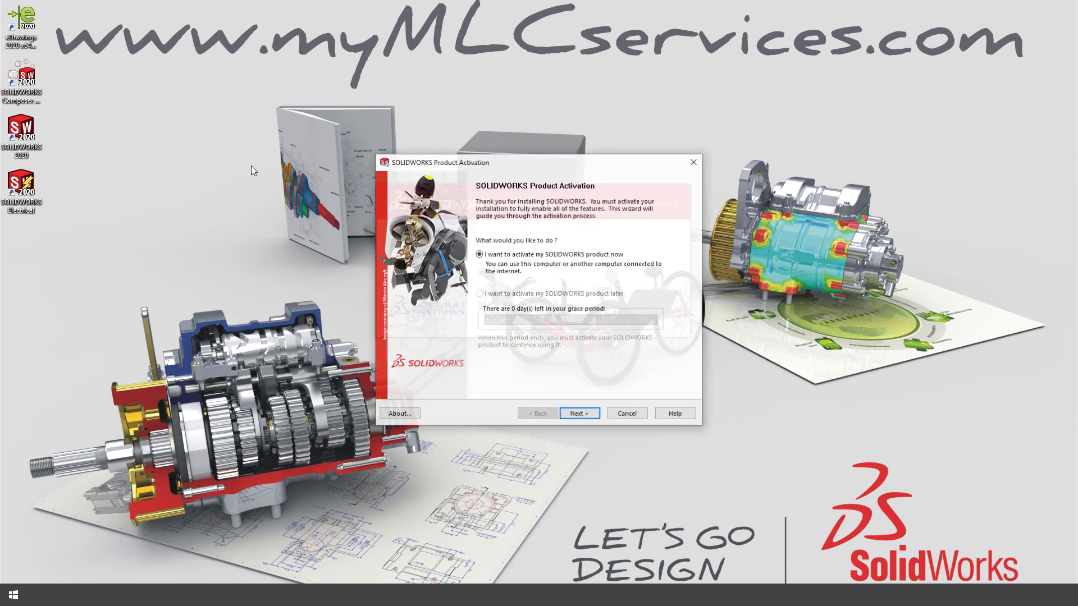
- Choose 'I want to activate my SOLIDWORKS product now' in Product Activation
{"action": "left_click", "coordinate": [580, 414]}
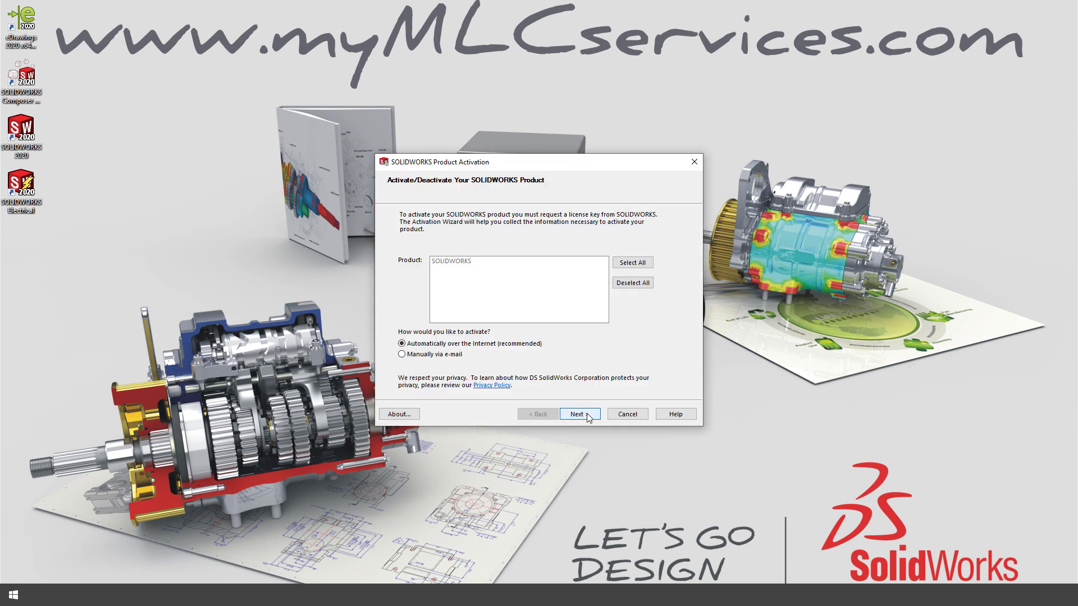